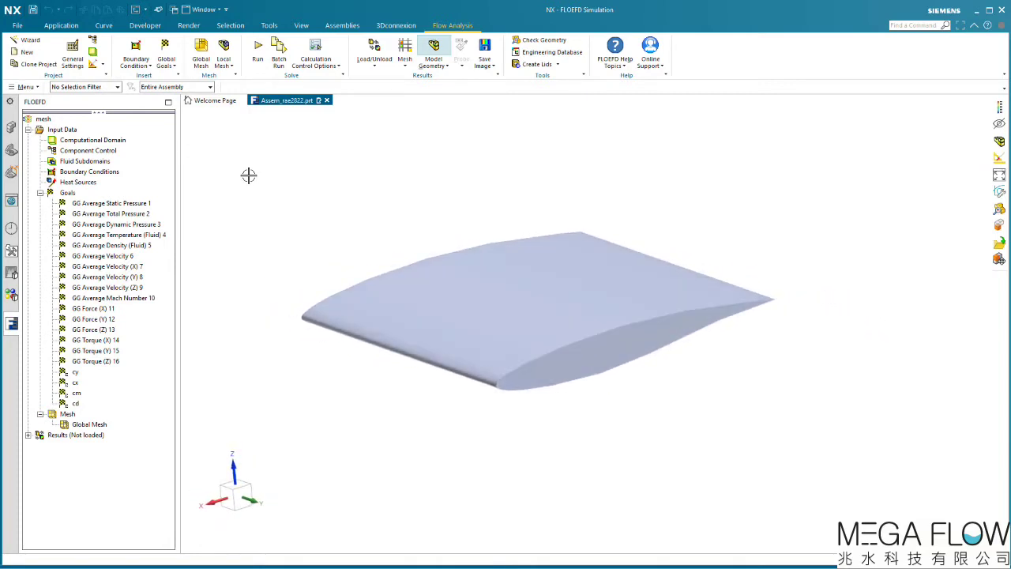
# Check the computational domain's 2D simulation (XZ plane) definition, then cancel without applying changes.
pyautogui.click(94, 140)
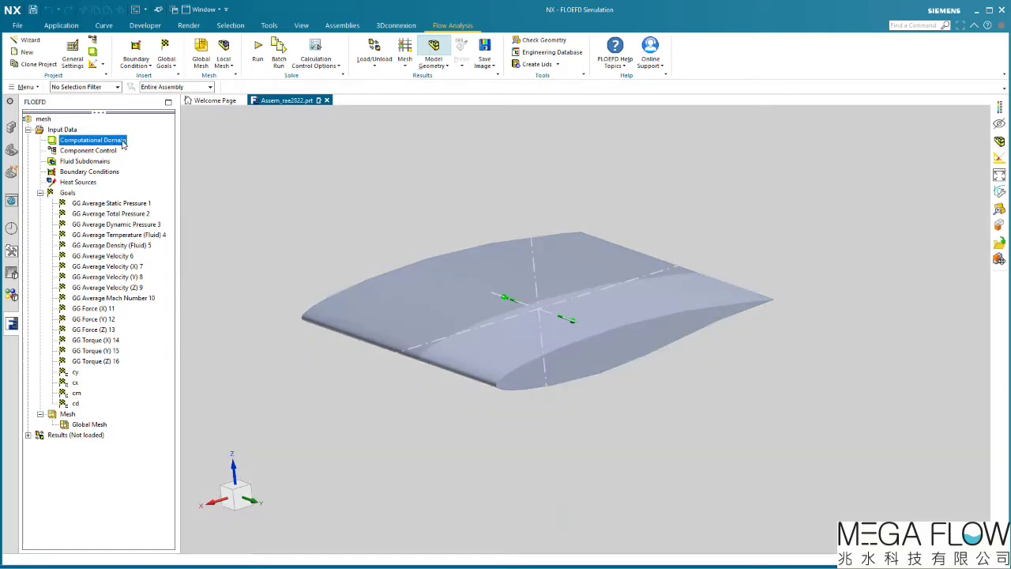
pyautogui.rightClick(124, 144)
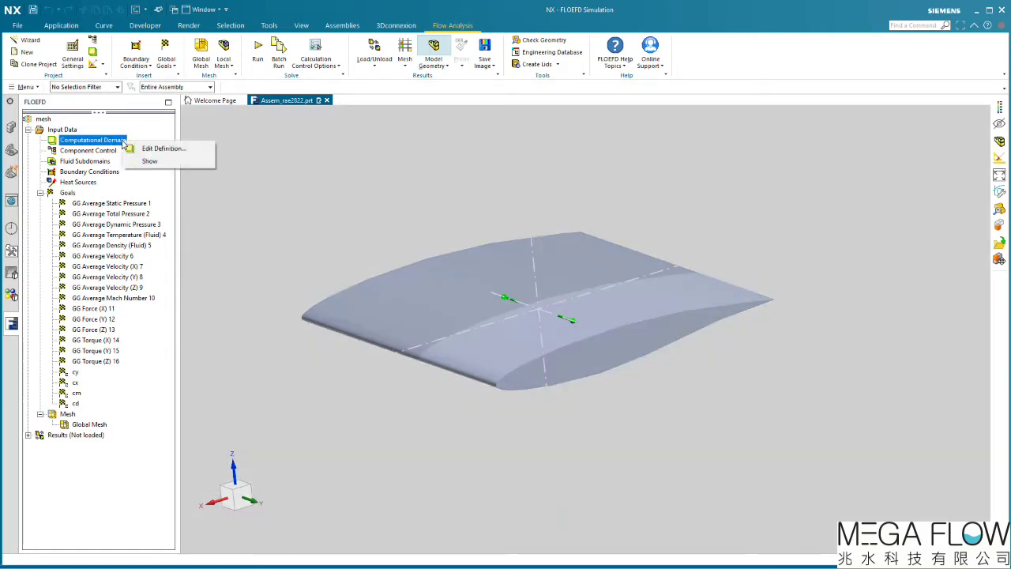
pyautogui.click(136, 148)
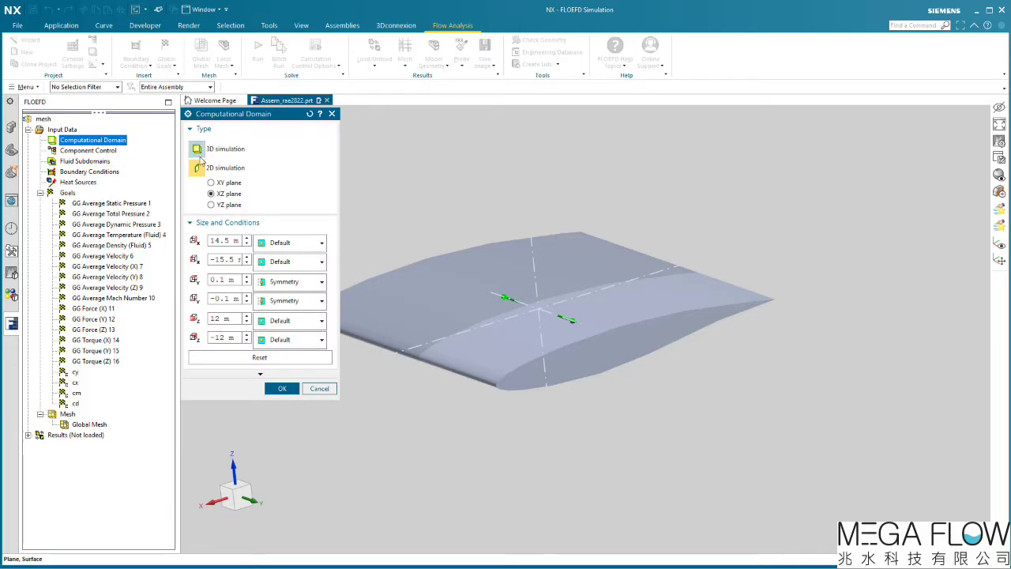
pyautogui.click(237, 170)
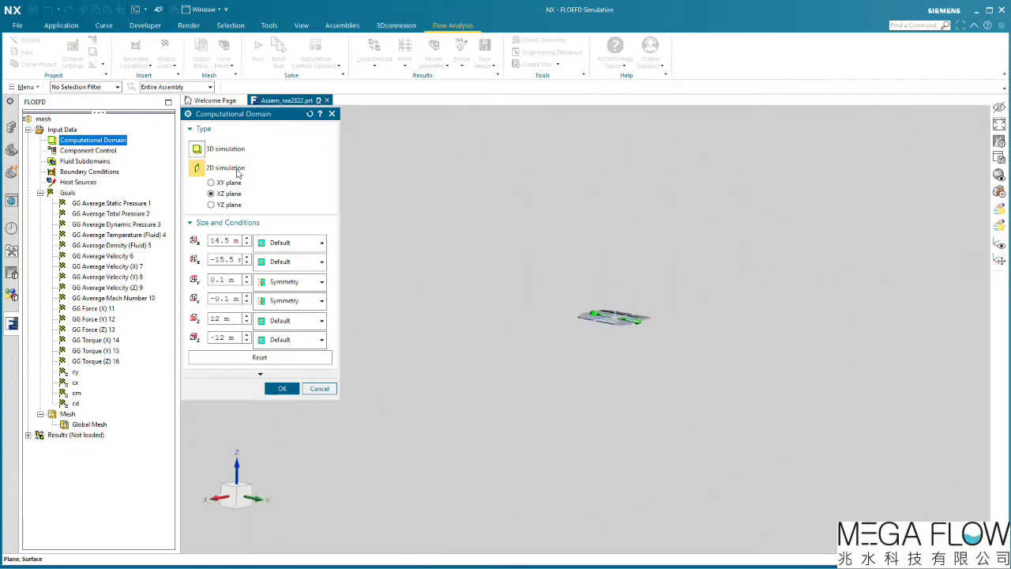
pyautogui.click(319, 388)
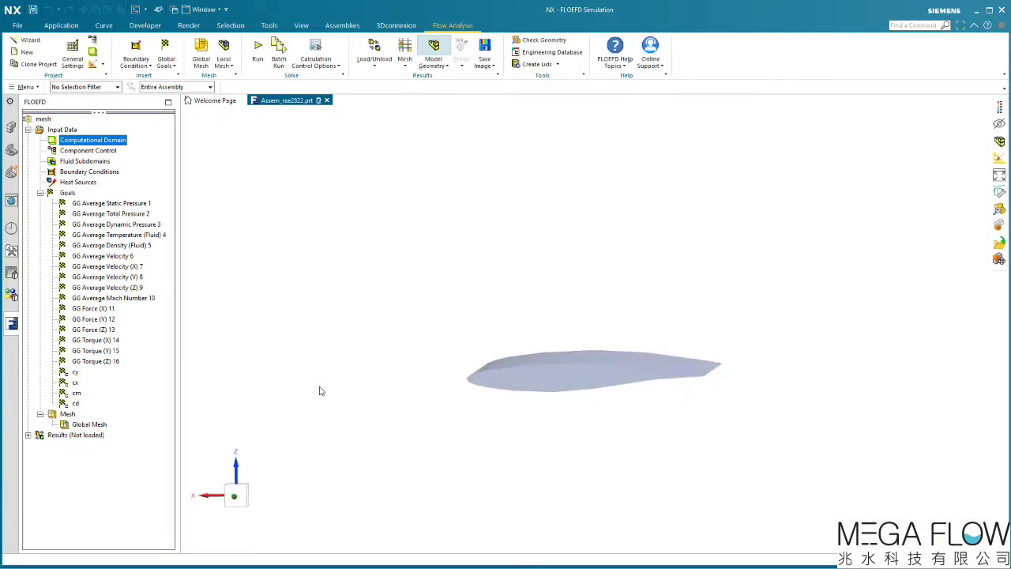
# In Global Mesh settings, show the basic mesh and drag the automatic level slider.
pyautogui.rightClick(106, 425)
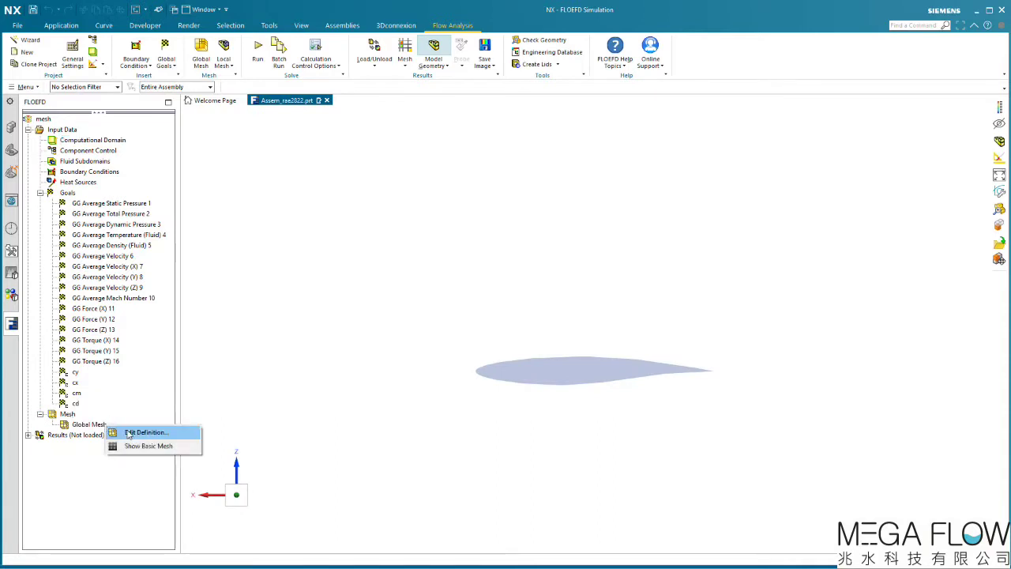
pyautogui.click(128, 433)
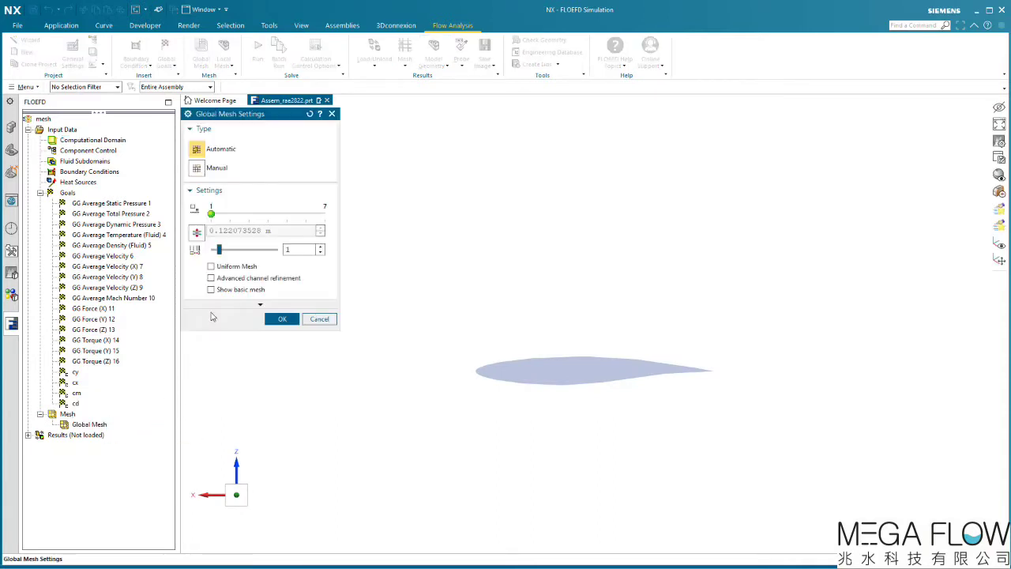
pyautogui.click(210, 290)
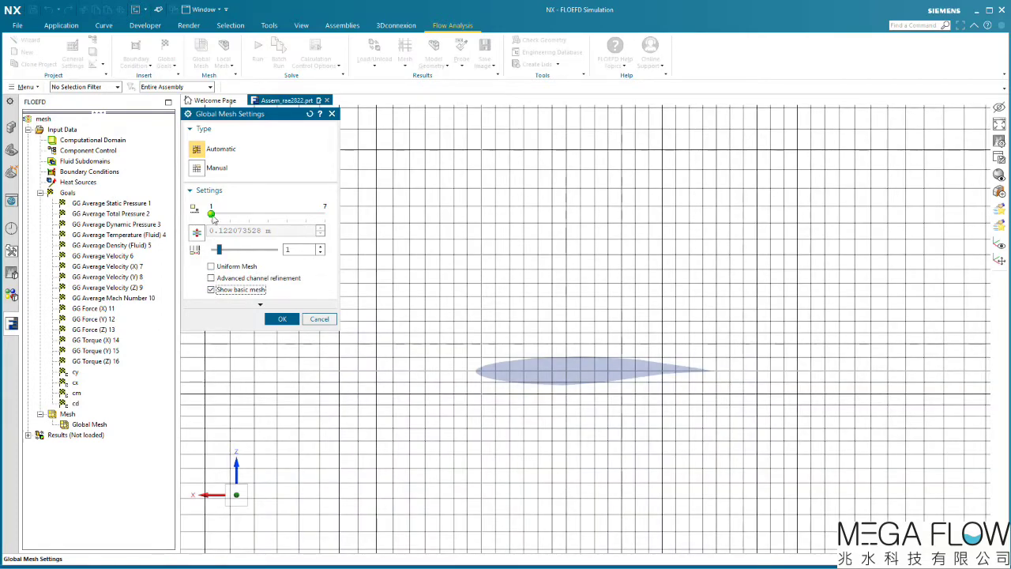
pyautogui.moveTo(213, 219)
pyautogui.mouseDown()
pyautogui.moveTo(325, 217)
pyautogui.moveTo(221, 219)
pyautogui.mouseUp()
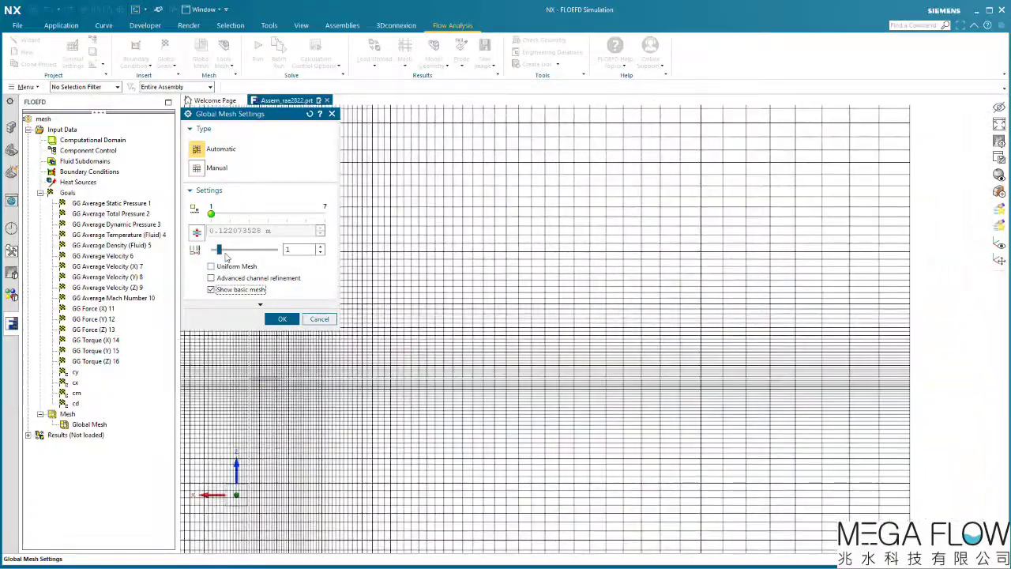
# Switch the global mesh to Manual, inspect the X control-plane ratios, then close the settings.
pyautogui.click(199, 169)
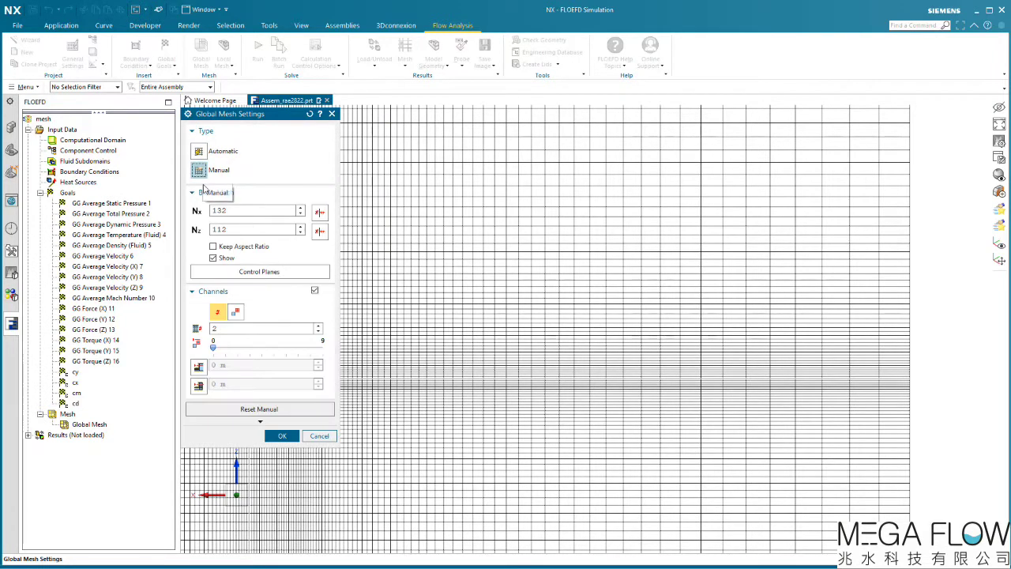
pyautogui.click(295, 272)
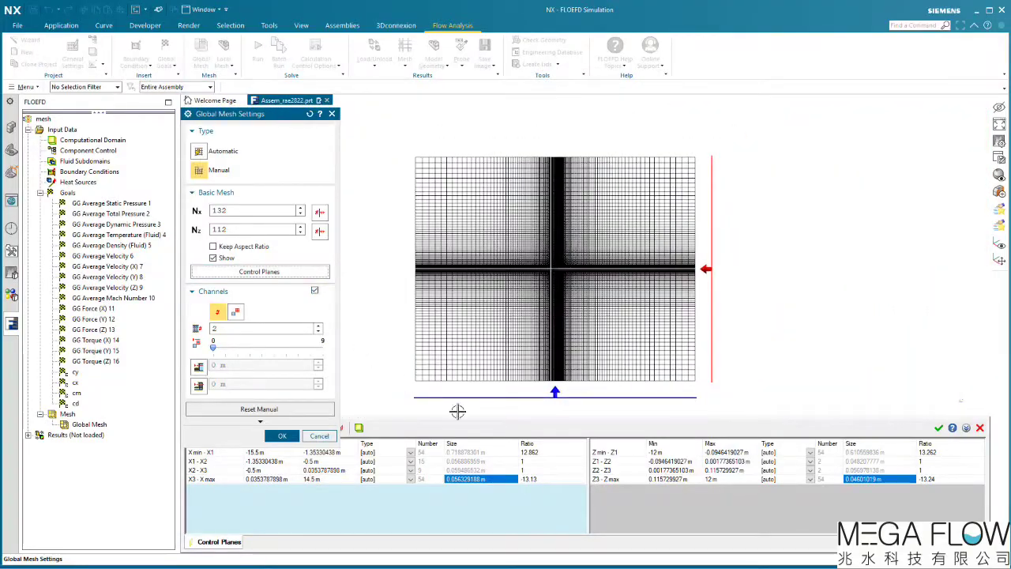
pyautogui.click(527, 453)
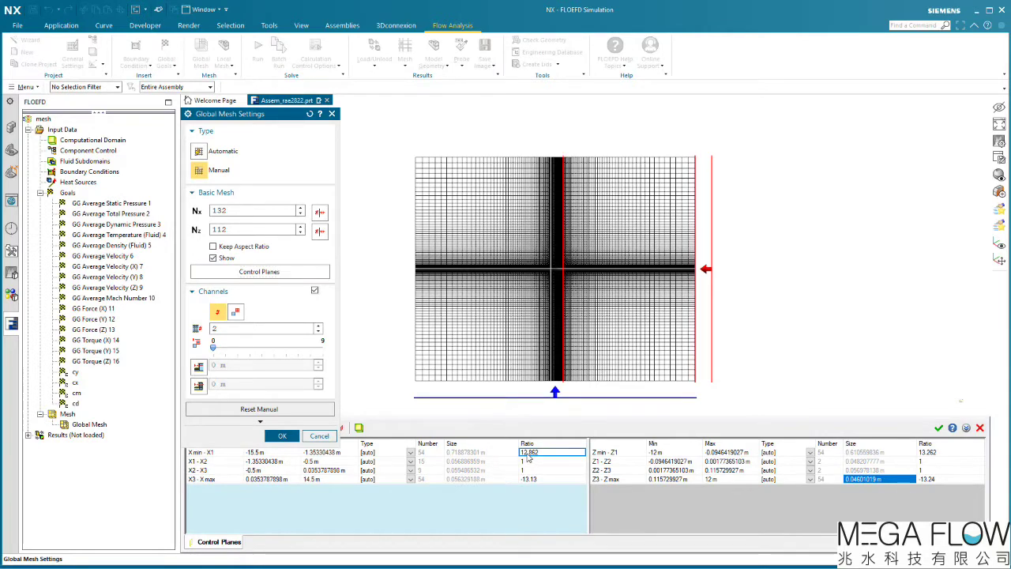
pyautogui.click(527, 462)
pyautogui.click(529, 471)
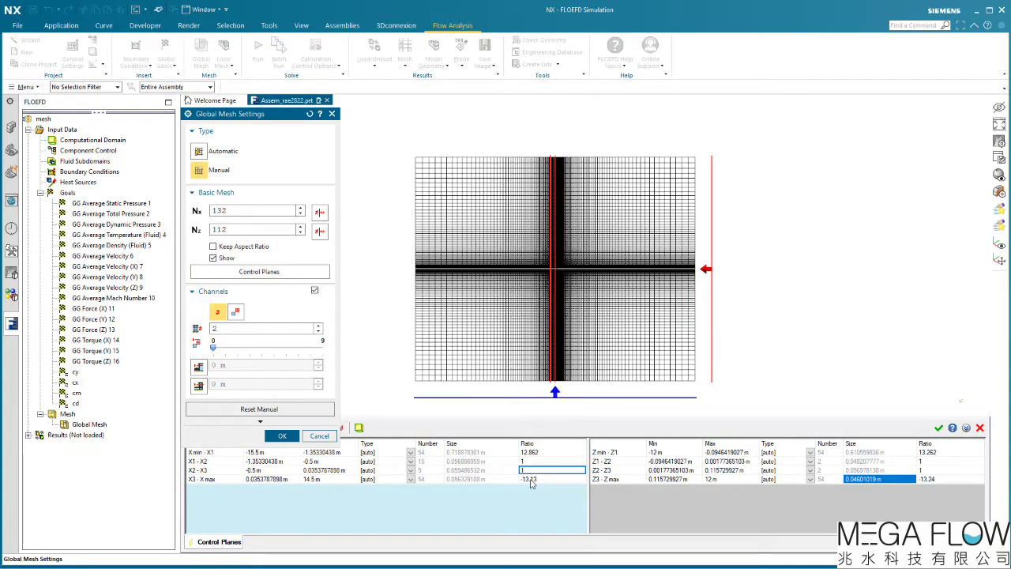
pyautogui.click(319, 435)
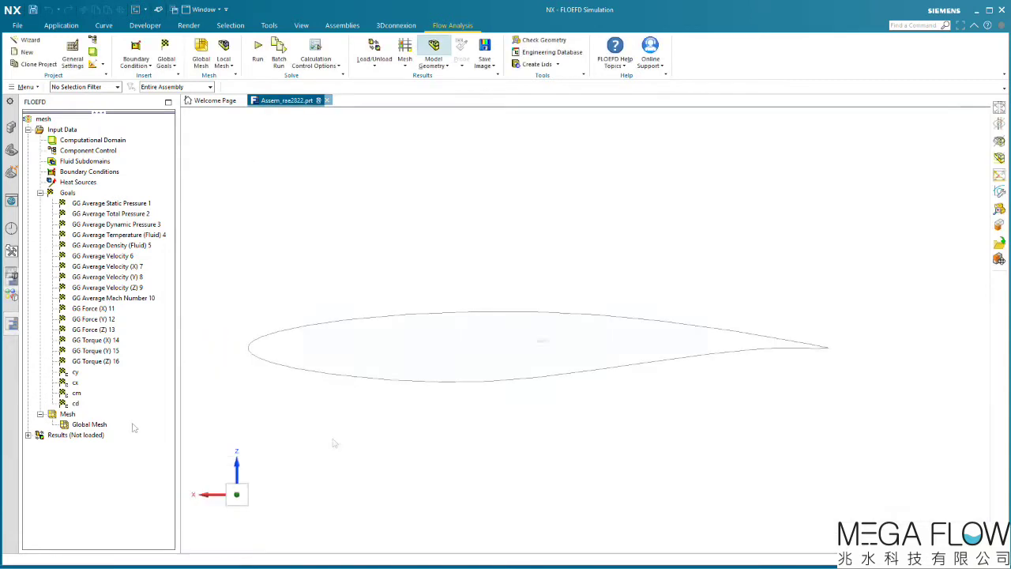
# Start a local mesh and select the airfoil's lower and upper faces for refinement.
pyautogui.rightClick(77, 416)
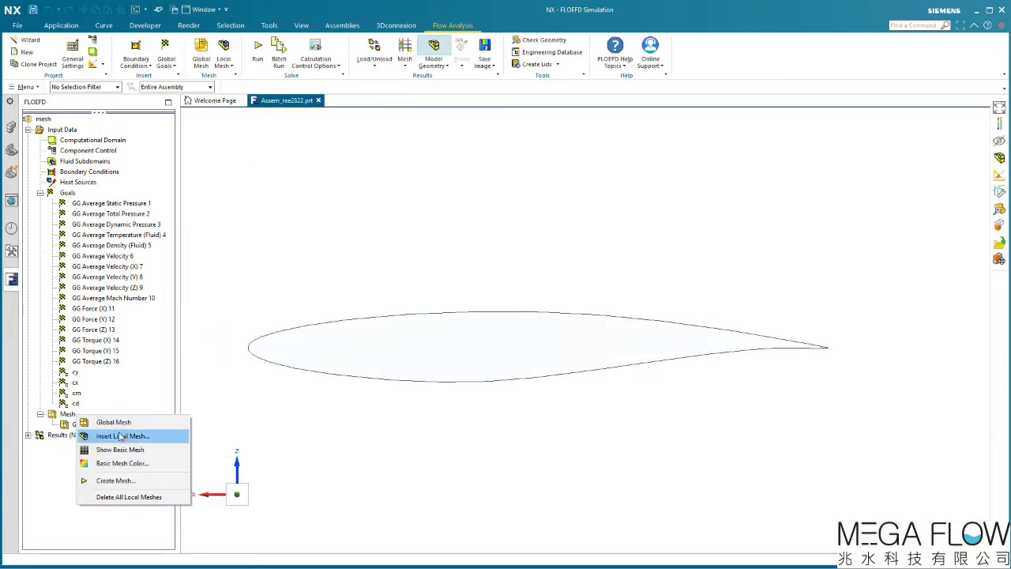
pyautogui.click(122, 436)
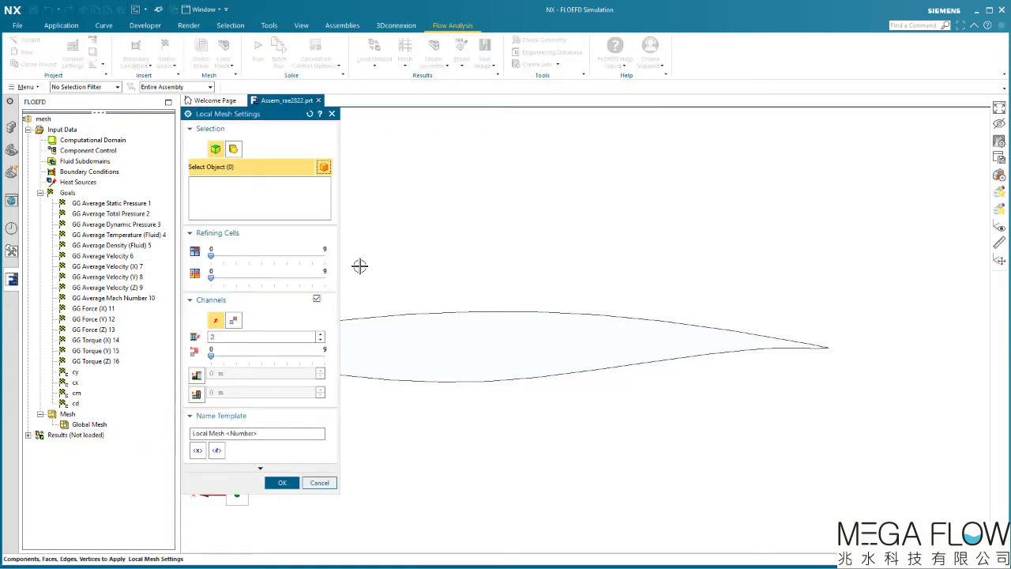
pyautogui.press('Home')
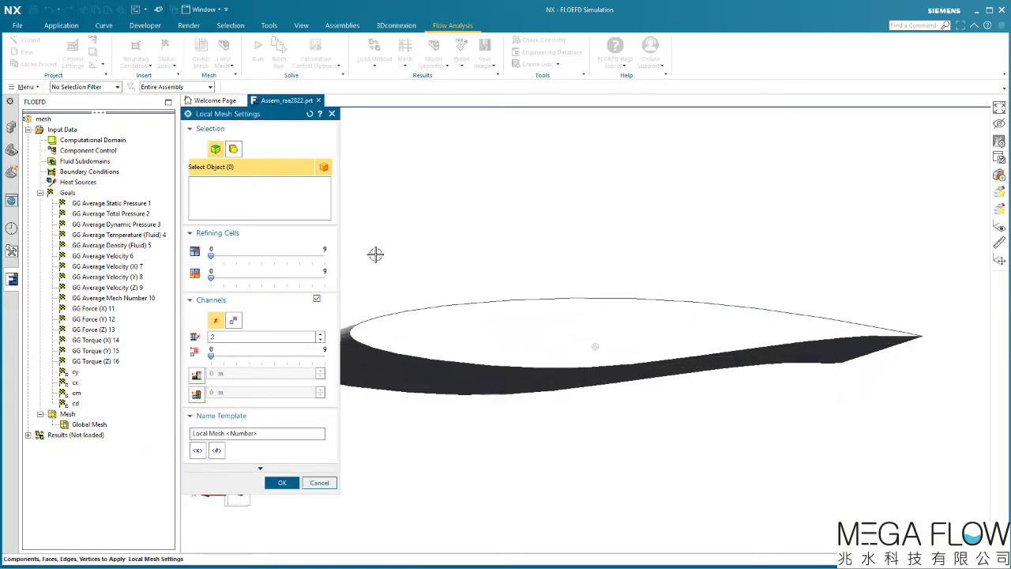
pyautogui.click(402, 363)
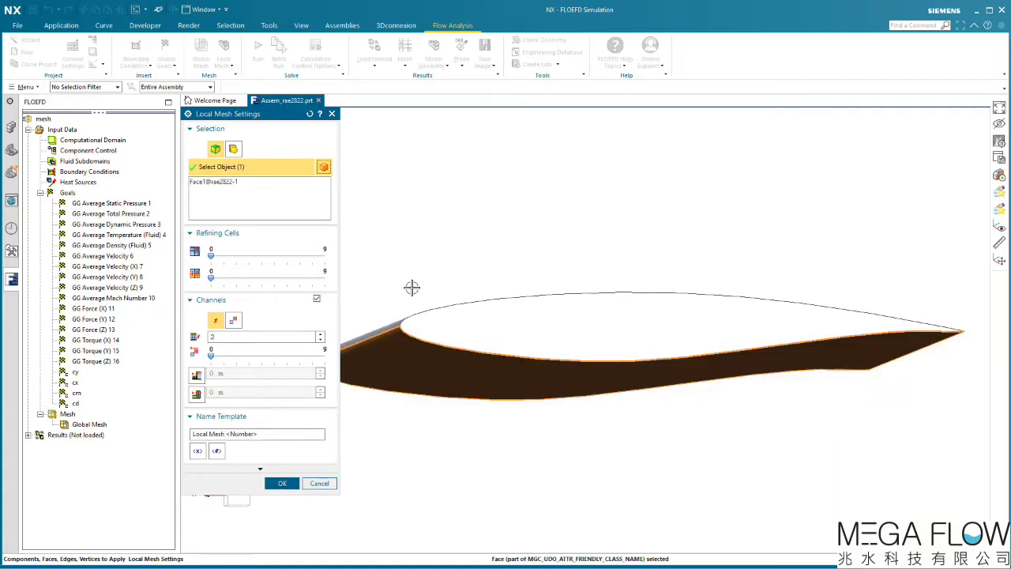
pyautogui.moveTo(412, 287); pyautogui.dragTo(444, 323, button='middle')
pyautogui.click(436, 313)
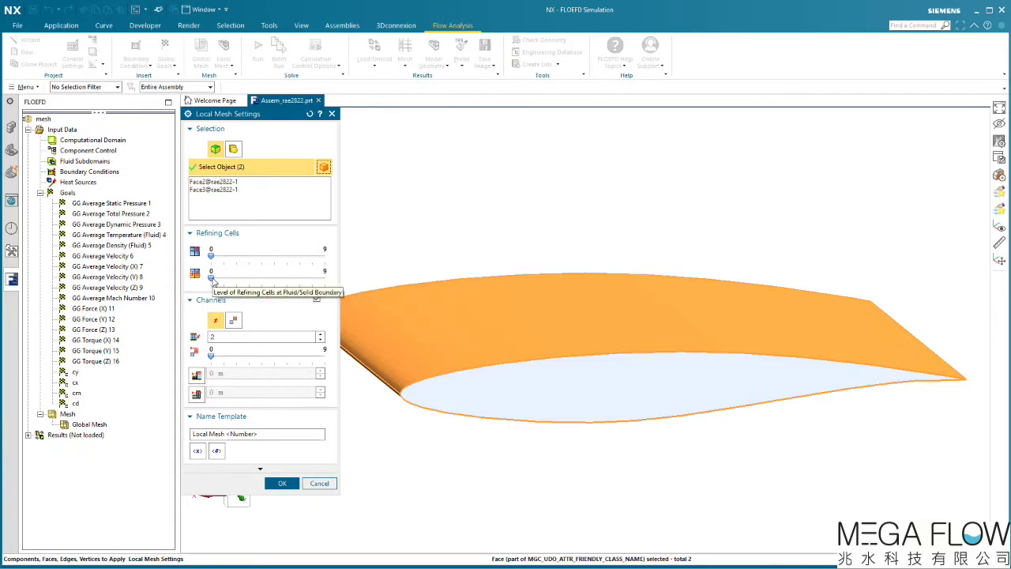
# Set boundary refinement level 4 and equidistant refinement with 2 shells, level 2, 0.2 m offsets.
pyautogui.moveTo(222, 279); pyautogui.dragTo(260, 280)
pyautogui.click(260, 368)
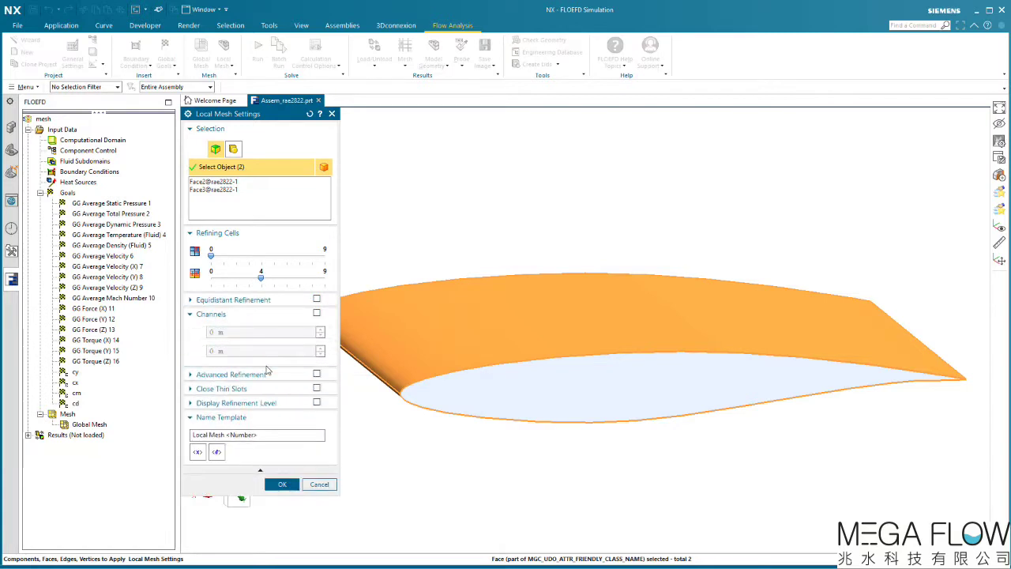
pyautogui.click(317, 299)
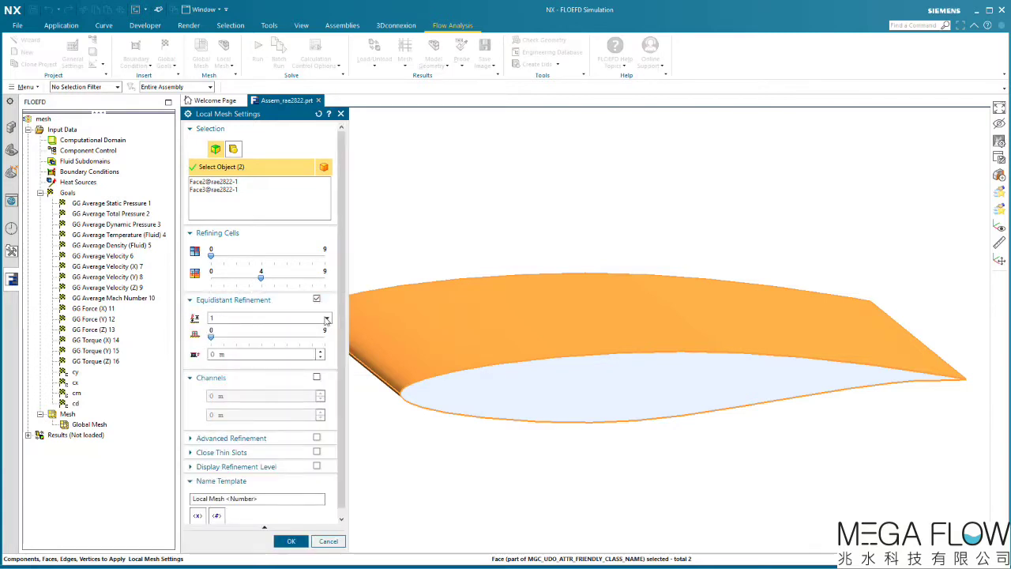
pyautogui.click(326, 317)
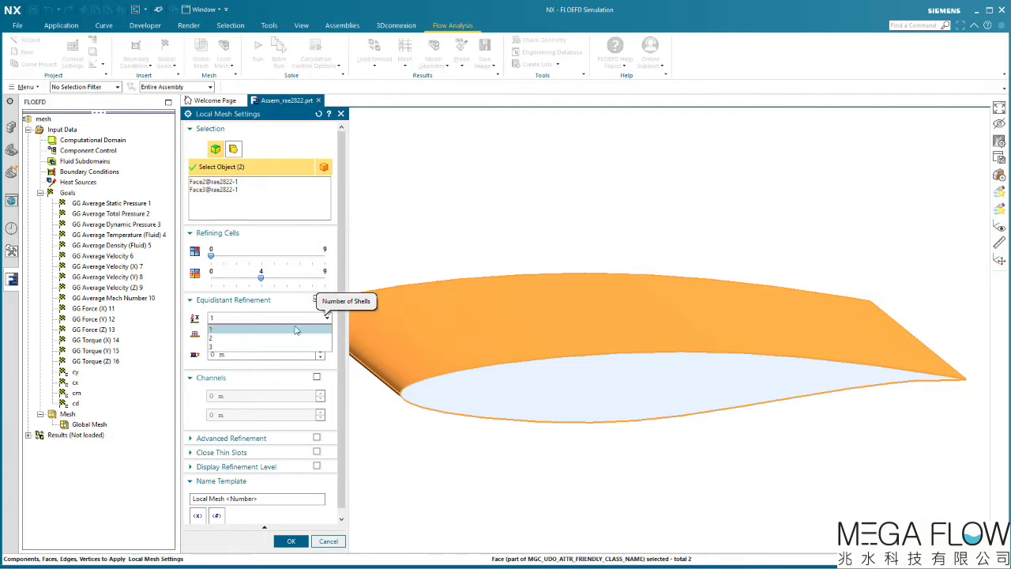
pyautogui.click(282, 338)
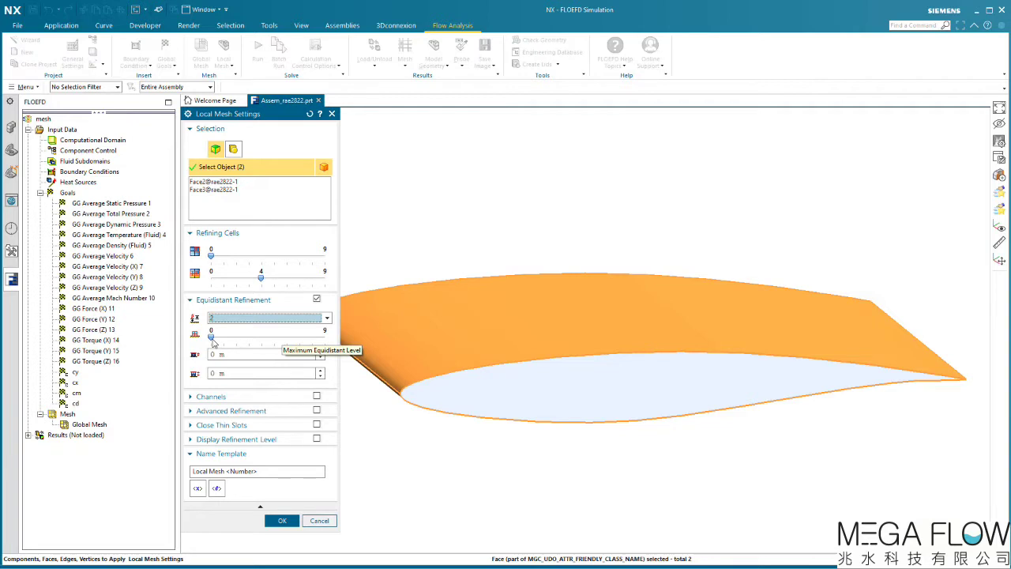
pyautogui.moveTo(218, 340); pyautogui.dragTo(233, 340)
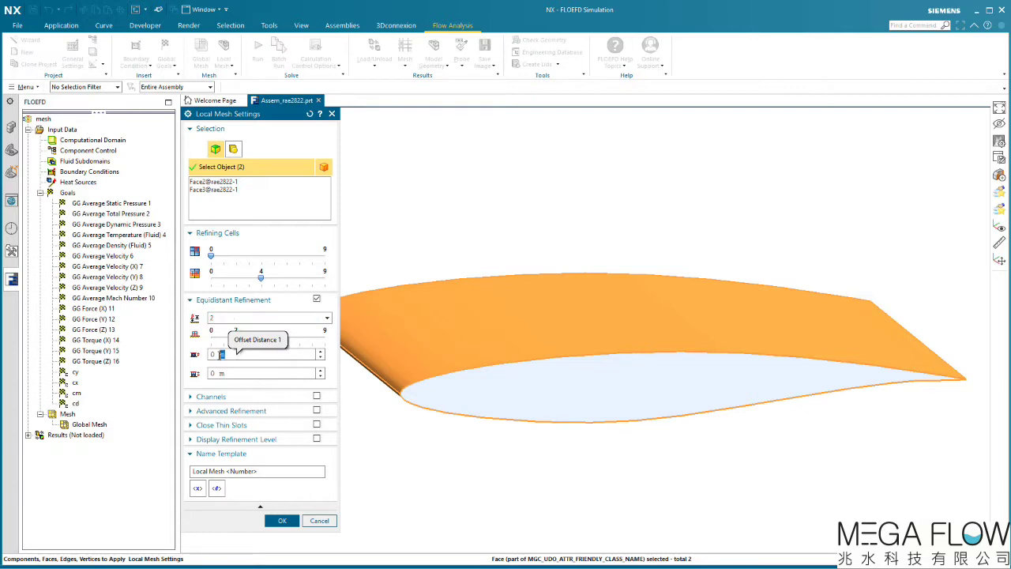
pyautogui.moveTo(222, 354); pyautogui.dragTo(207, 355)
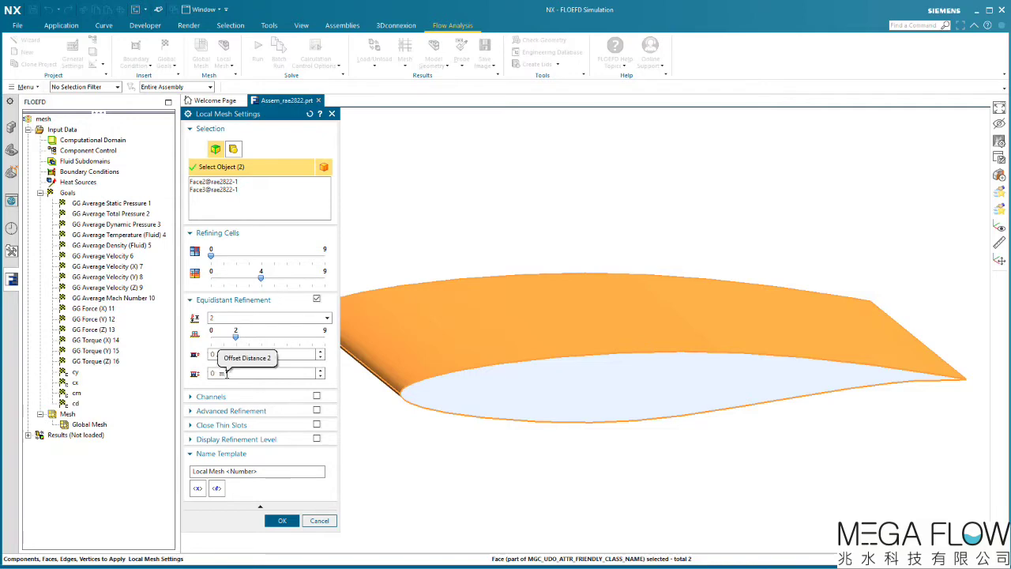
pyautogui.moveTo(225, 373); pyautogui.dragTo(208, 372)
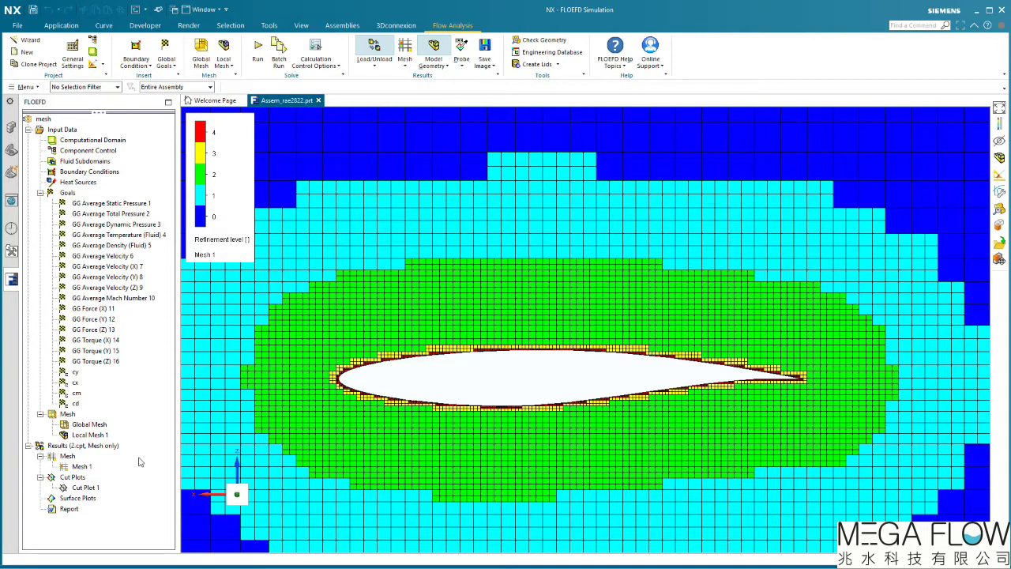
# Bring up the Input Data options menu.
pyautogui.rightClick(65, 131)
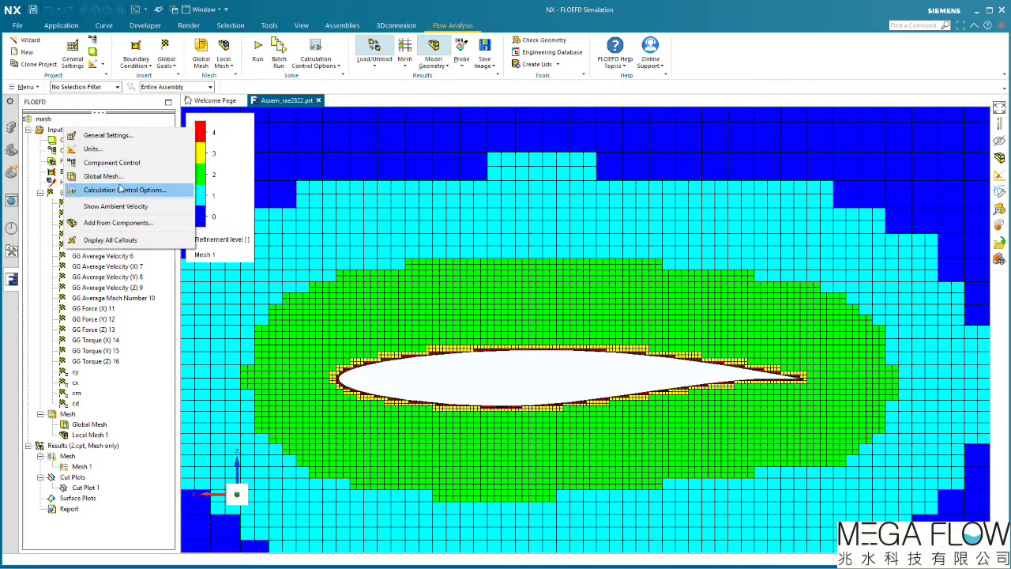
# In Calculation Control Options, list the available Global Domain refinement levels on the Refinement tab.
pyautogui.click(120, 189)
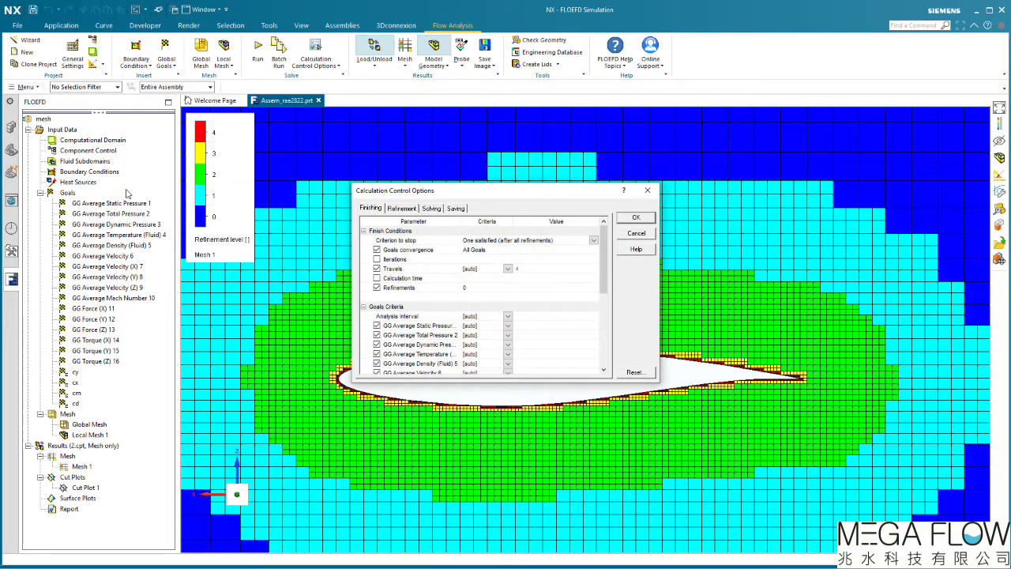
pyautogui.click(403, 208)
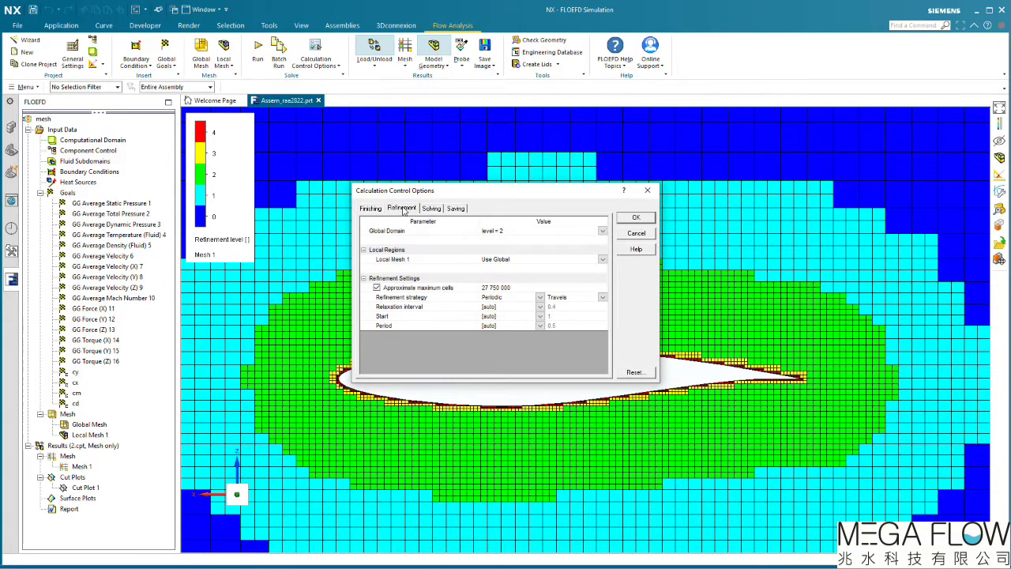
pyautogui.click(511, 231)
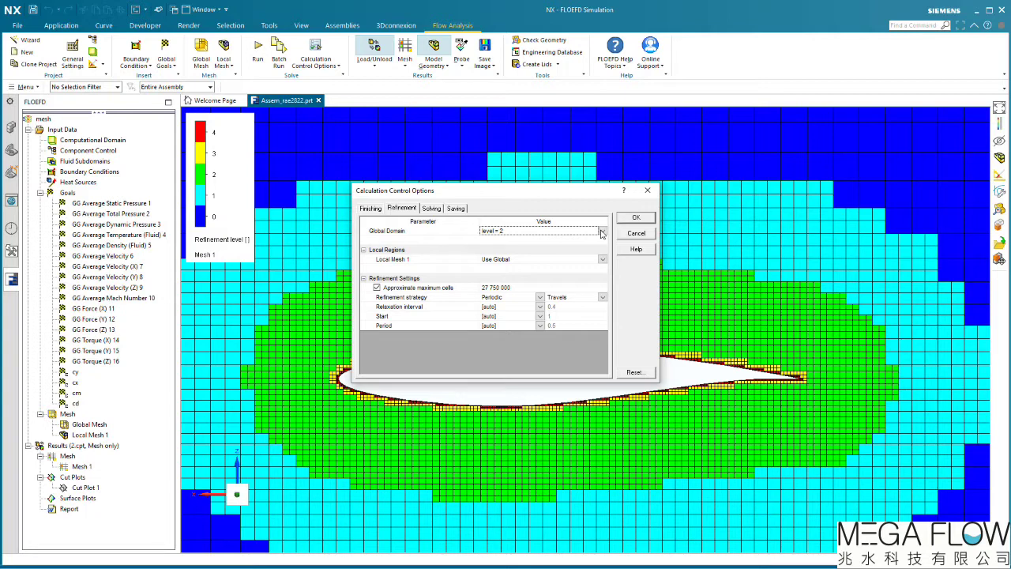
pyautogui.click(602, 231)
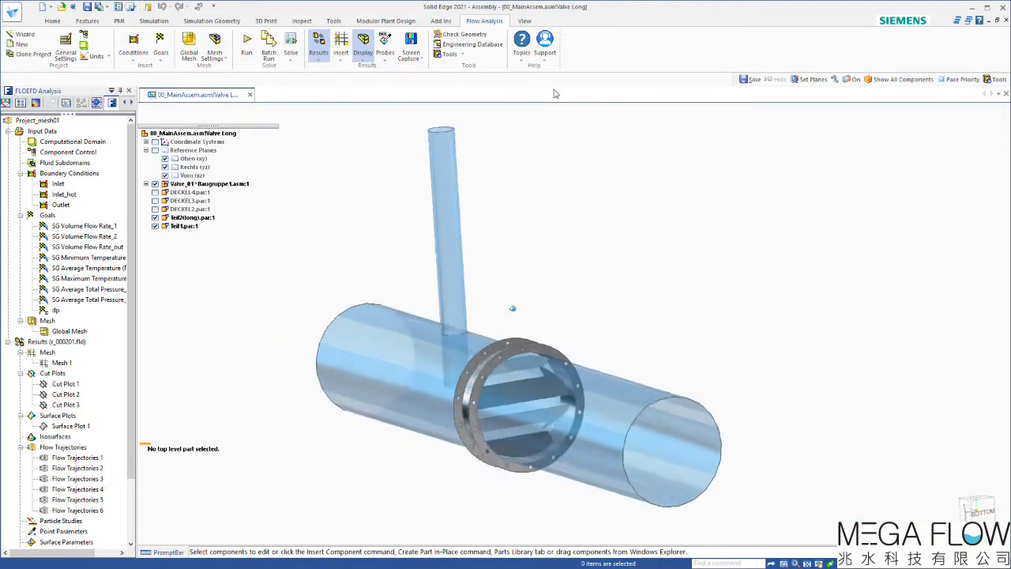
# Use Clip On from the View tab to section the valve, then turn clipping off.
pyautogui.click(525, 21)
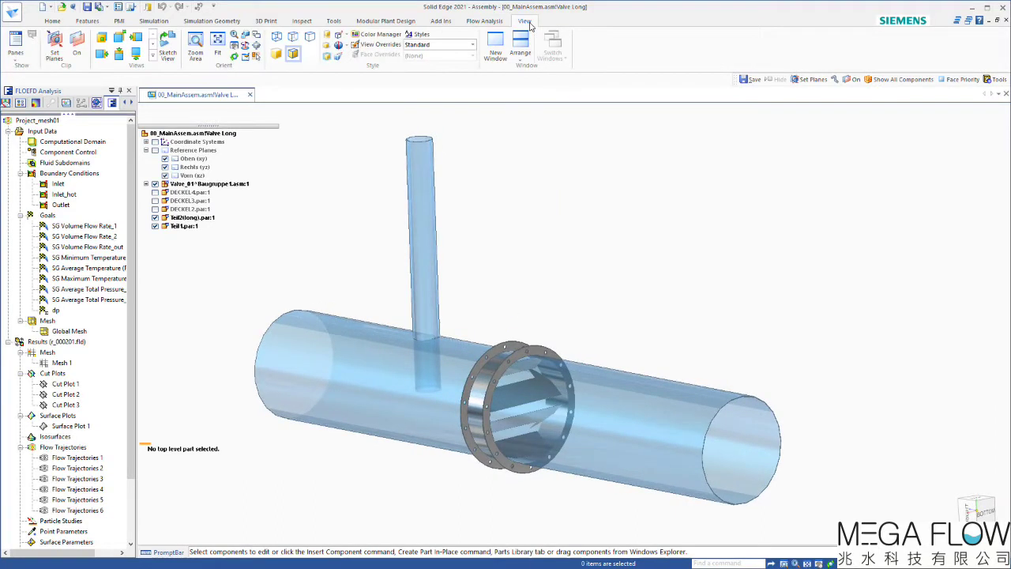
pyautogui.click(79, 47)
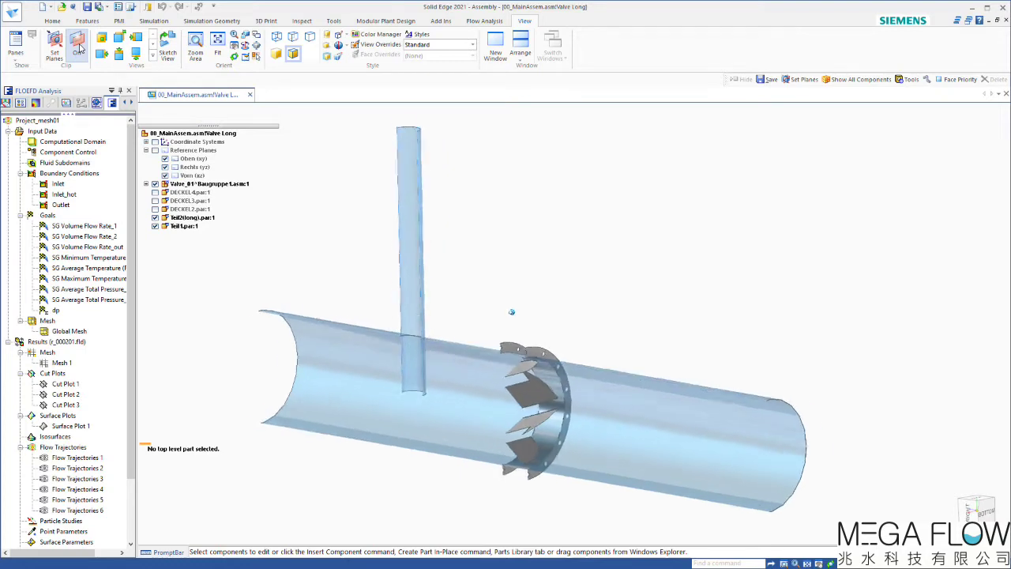
pyautogui.click(79, 46)
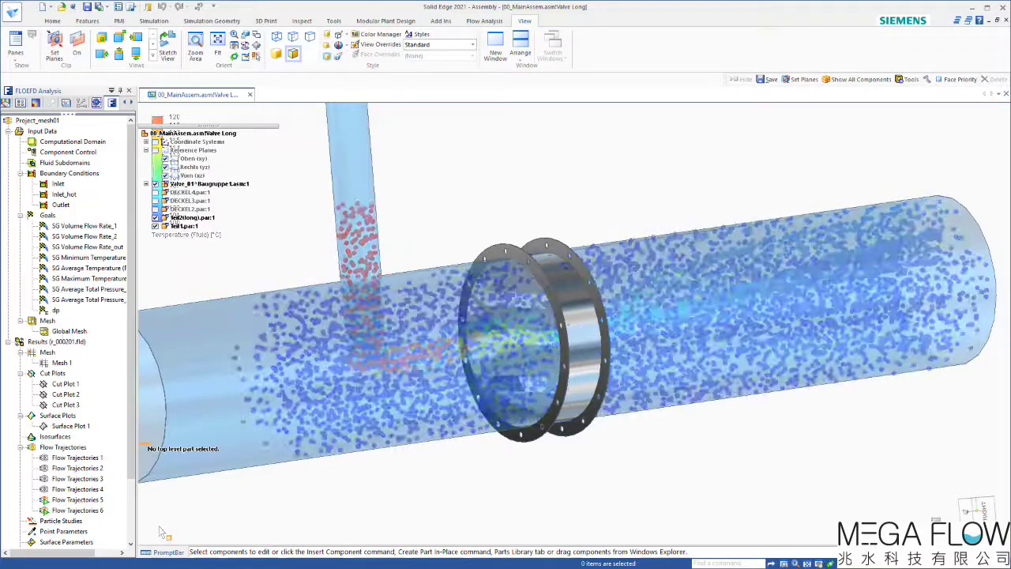
pyautogui.rightClick(68, 333)
pyautogui.click(102, 339)
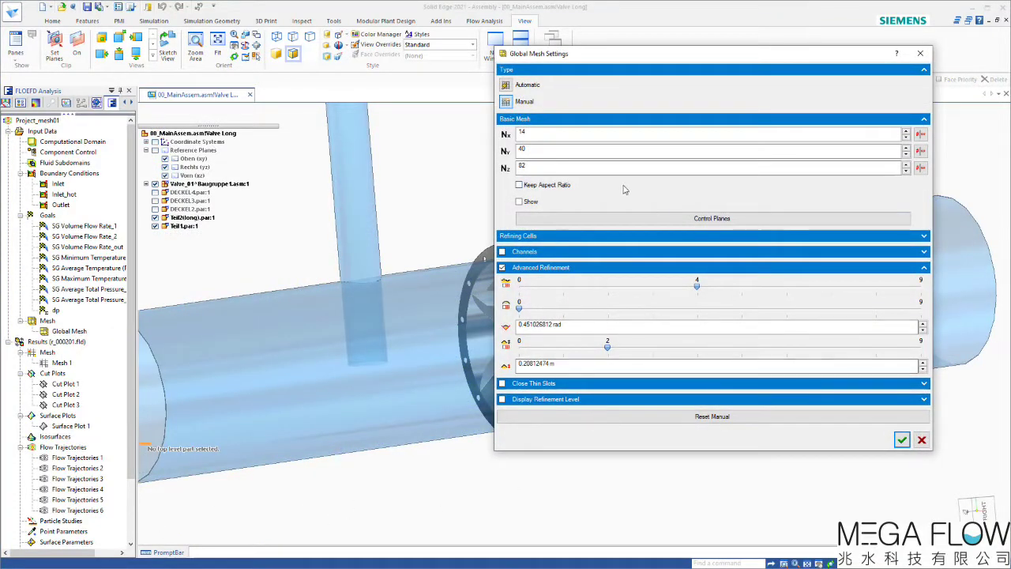
pyautogui.moveTo(665, 59); pyautogui.dragTo(743, 61)
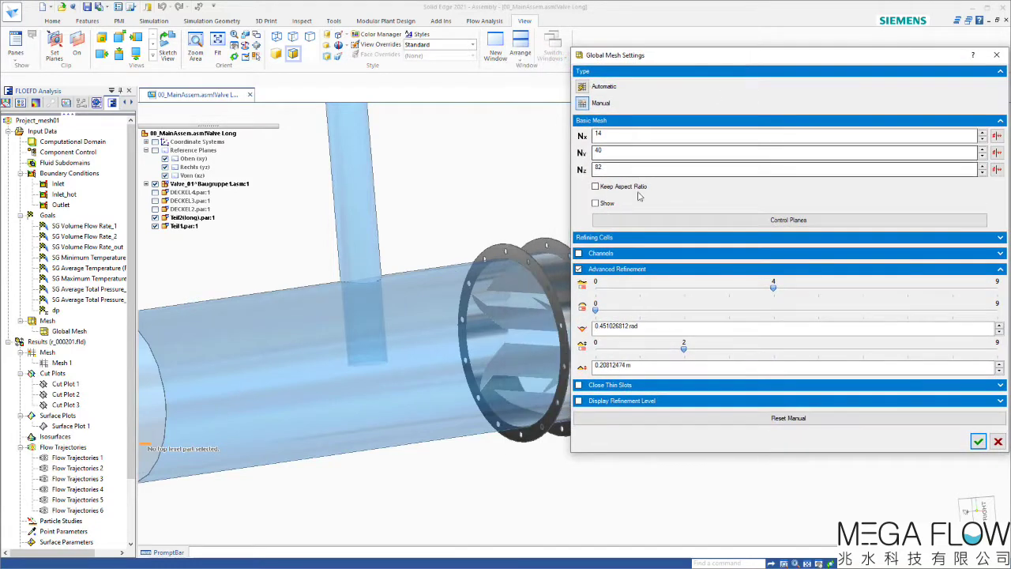
pyautogui.click(604, 203)
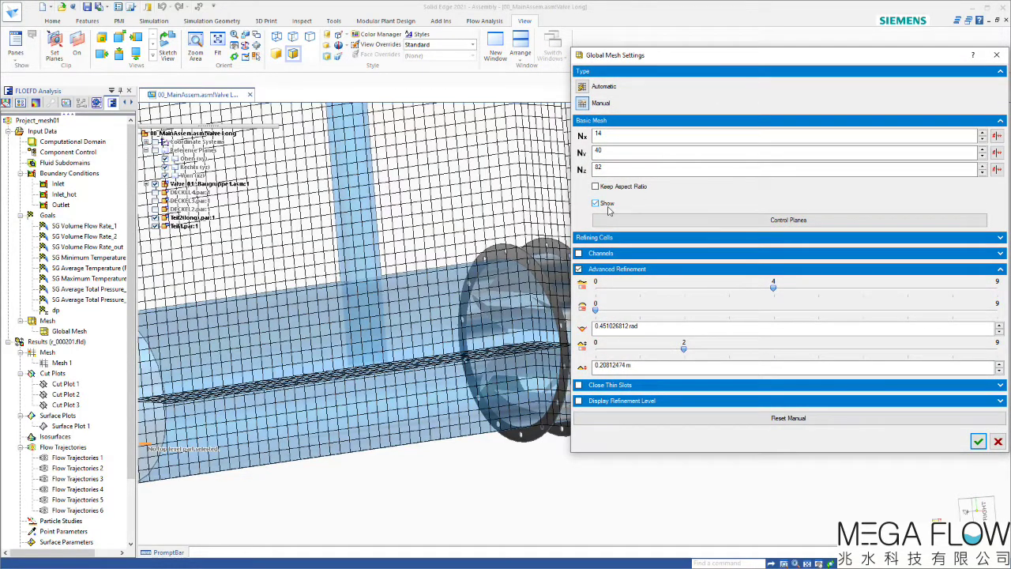
pyautogui.click(608, 208)
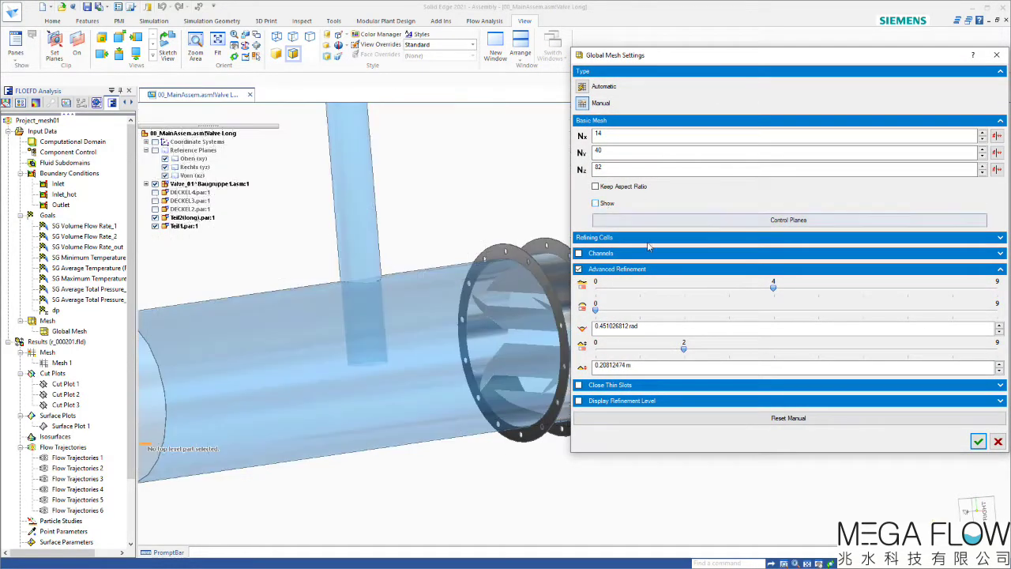
pyautogui.click(997, 442)
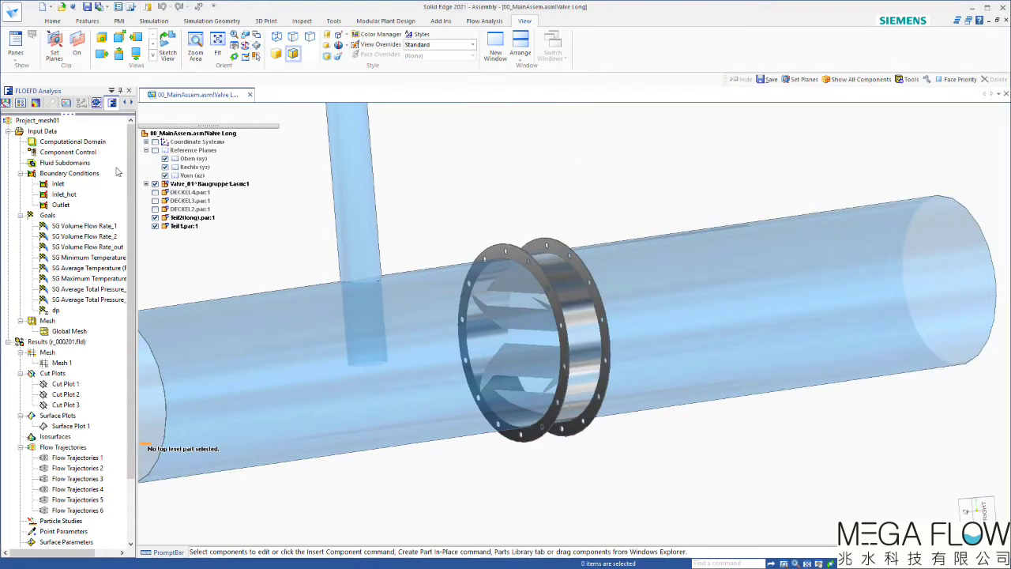
# Review the level 3 Tabular refinement settings with table (100, 200), then confirm with OK.
pyautogui.rightClick(55, 135)
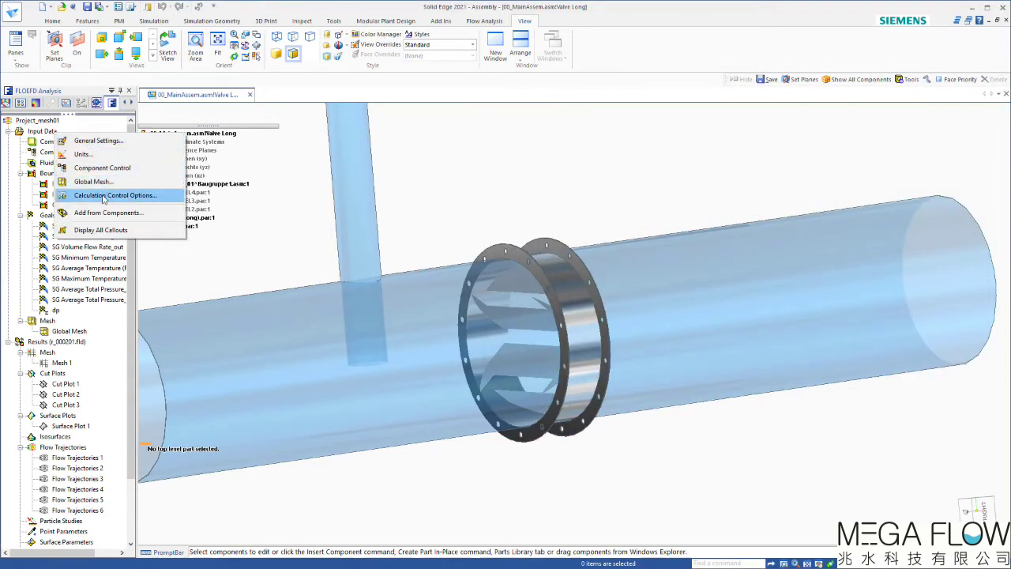
pyautogui.click(103, 195)
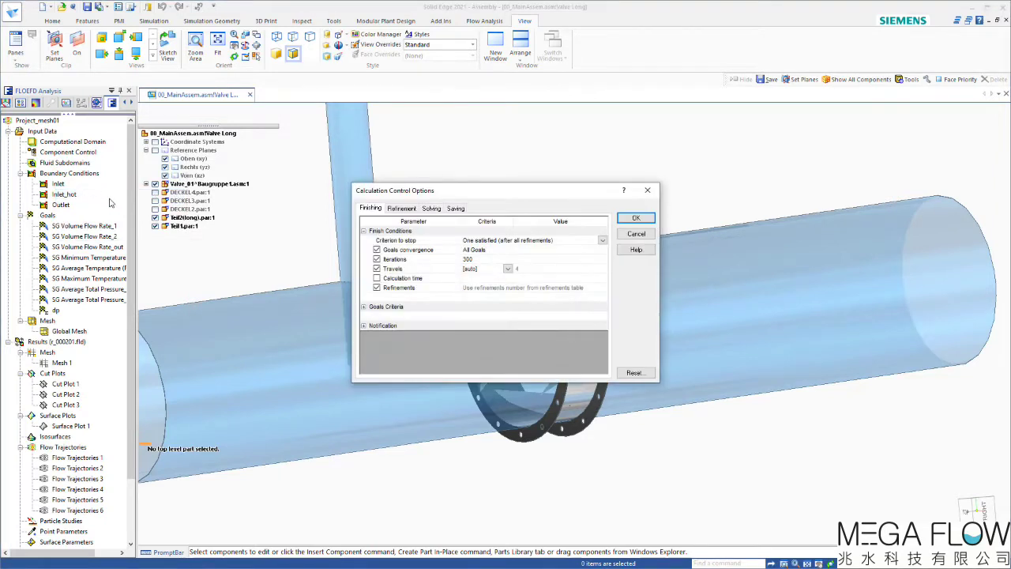
pyautogui.click(401, 209)
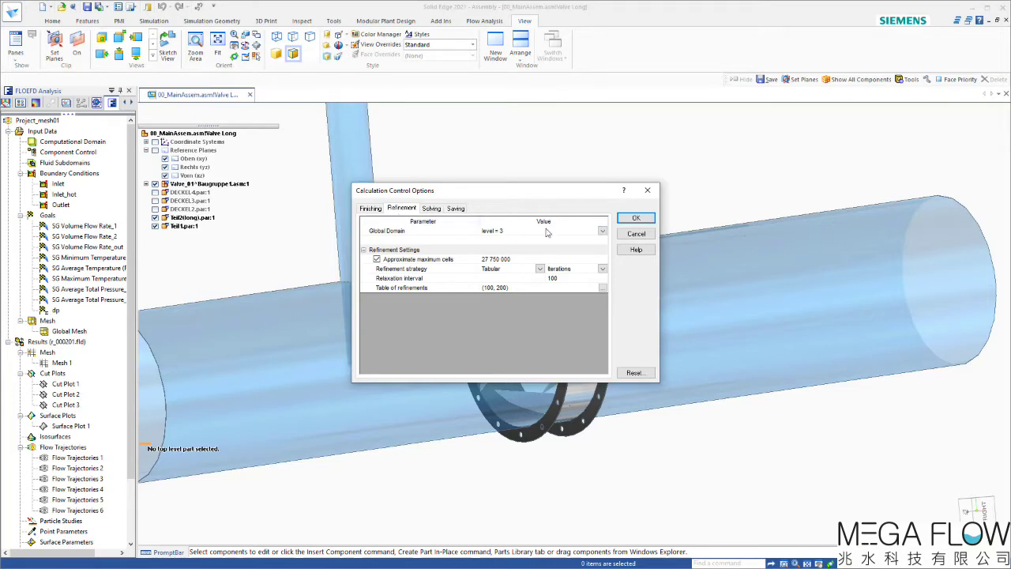
pyautogui.click(623, 236)
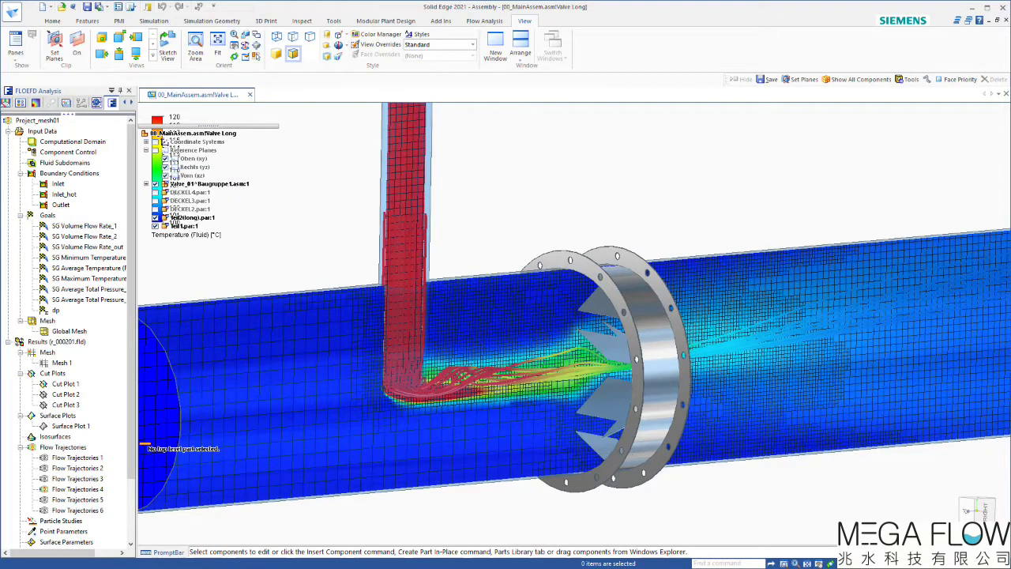
# Show Cut Plot 2 and slide Cut Plot 3's plane along the pipe toward the flange.
pyautogui.rightClick(68, 394)
pyautogui.click(94, 416)
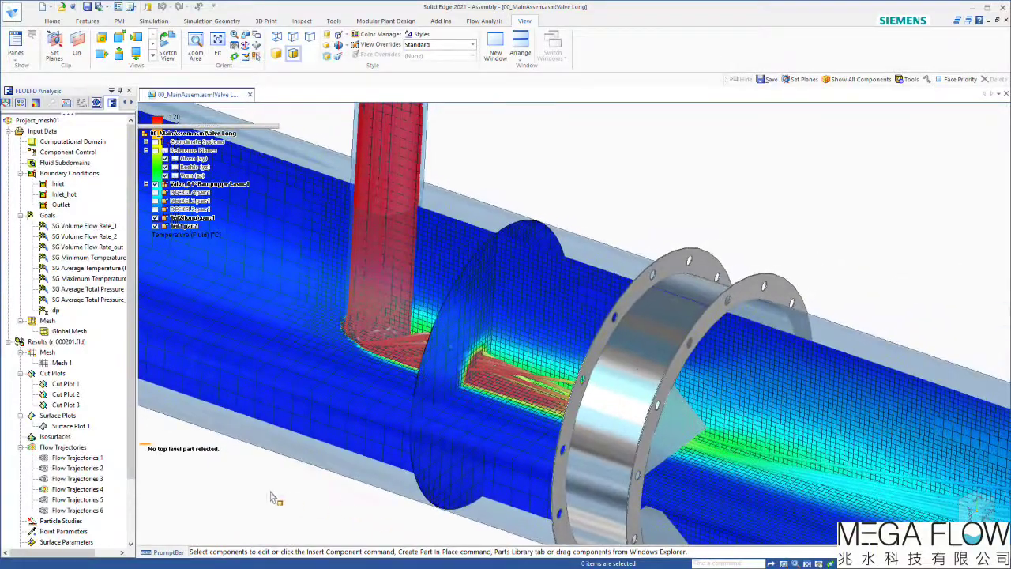
pyautogui.click(67, 405)
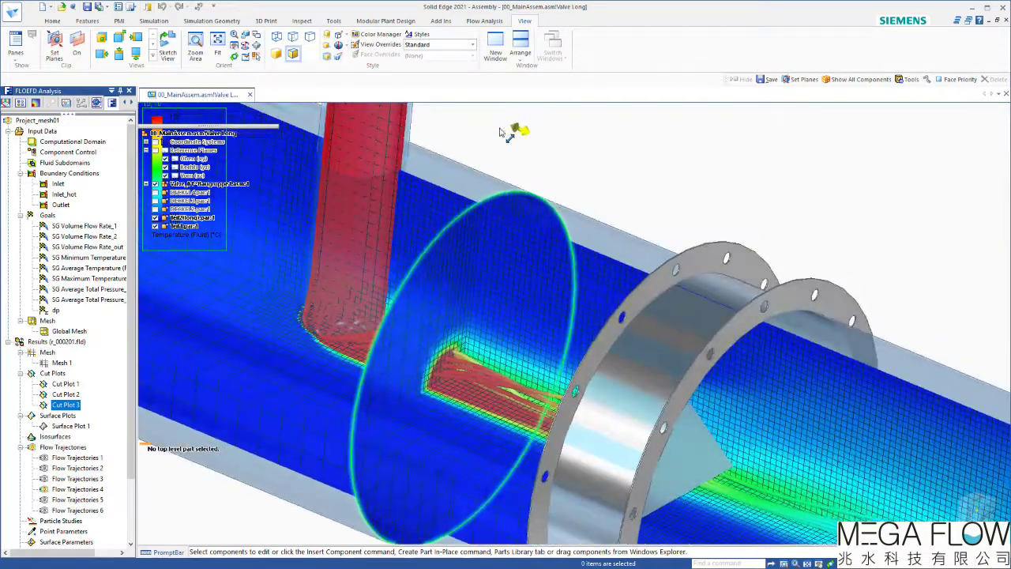
pyautogui.moveTo(511, 139); pyautogui.dragTo(570, 184)
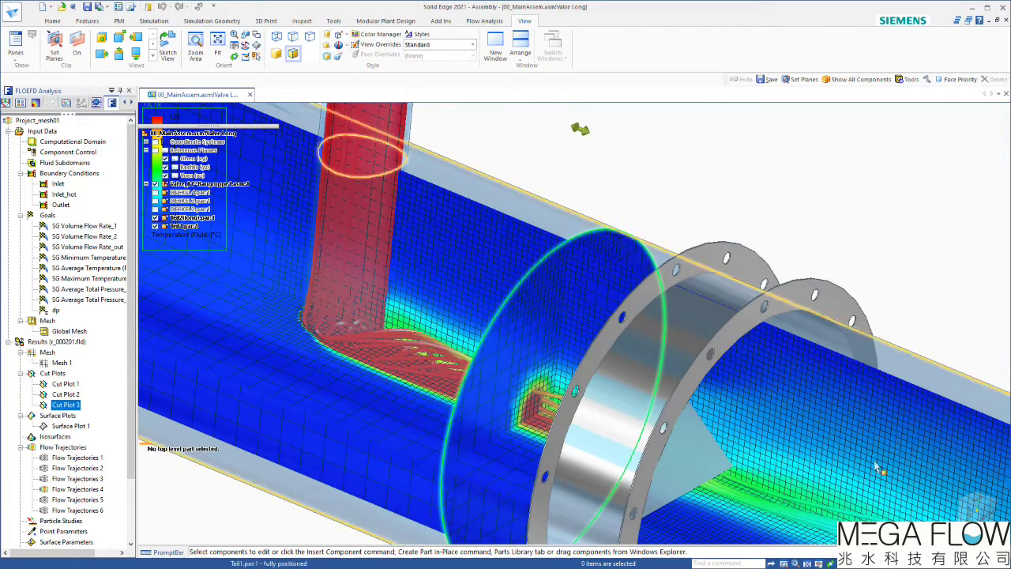
pyautogui.click(863, 187)
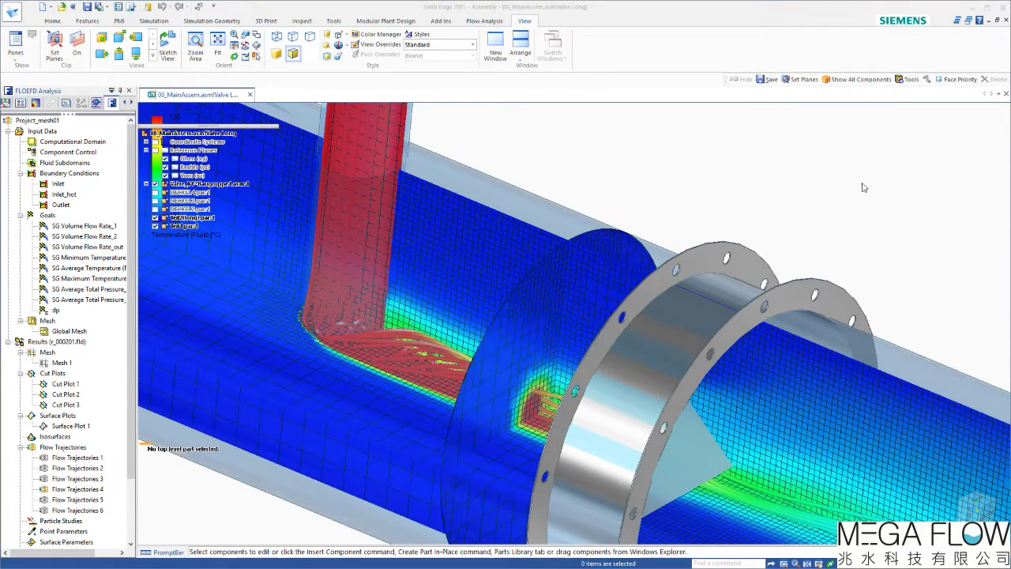